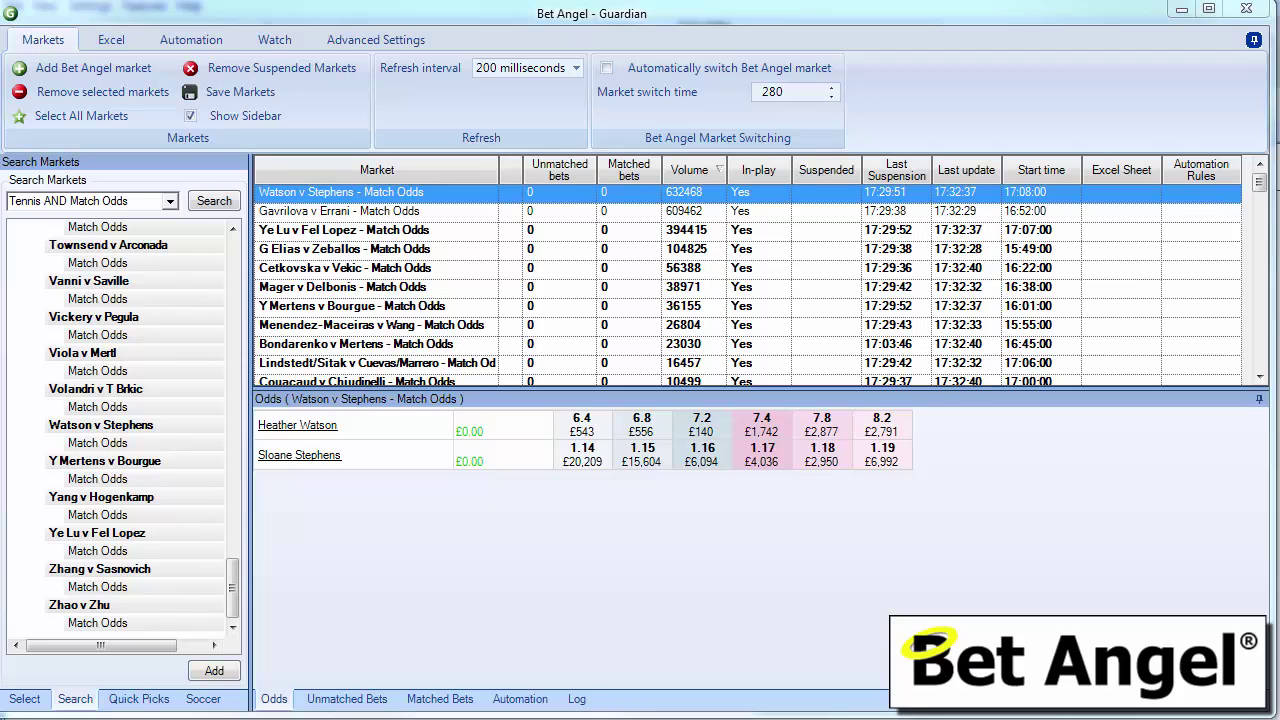
Open the "Alert me on break potential" automation rules file for editing and reposition the rules editor over the market list.
left_click(204, 48)
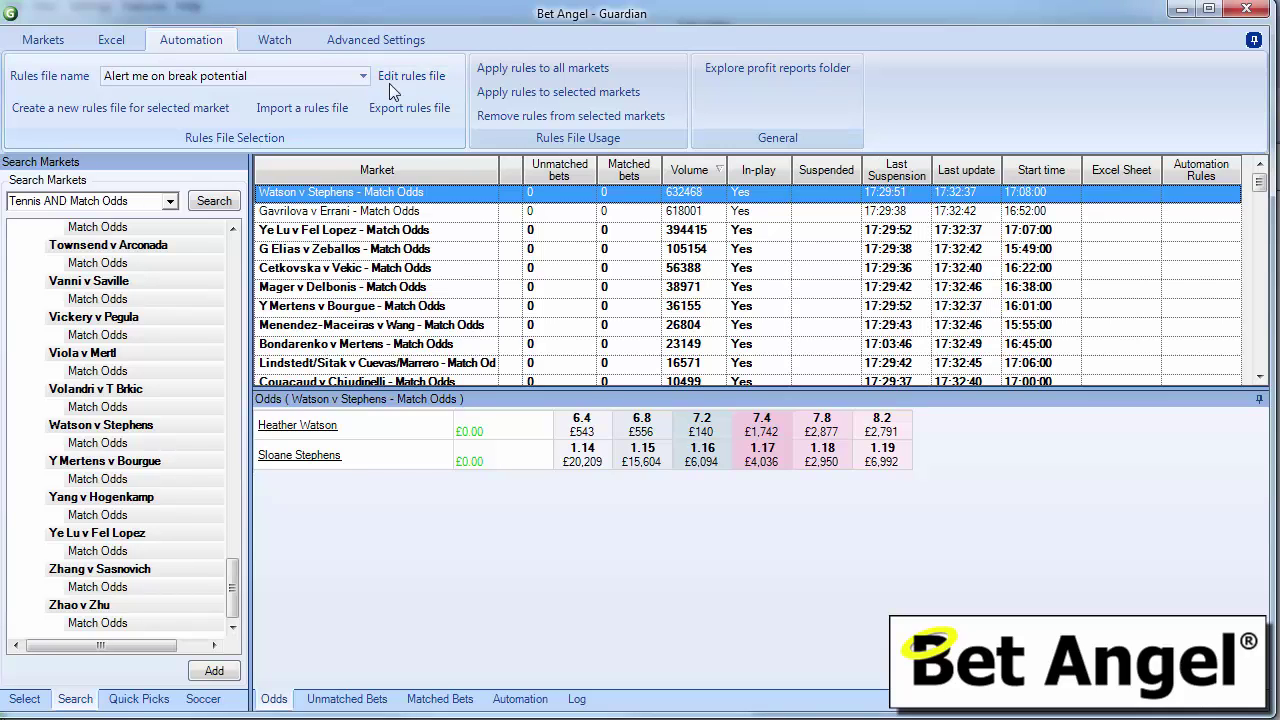
left_click(422, 80)
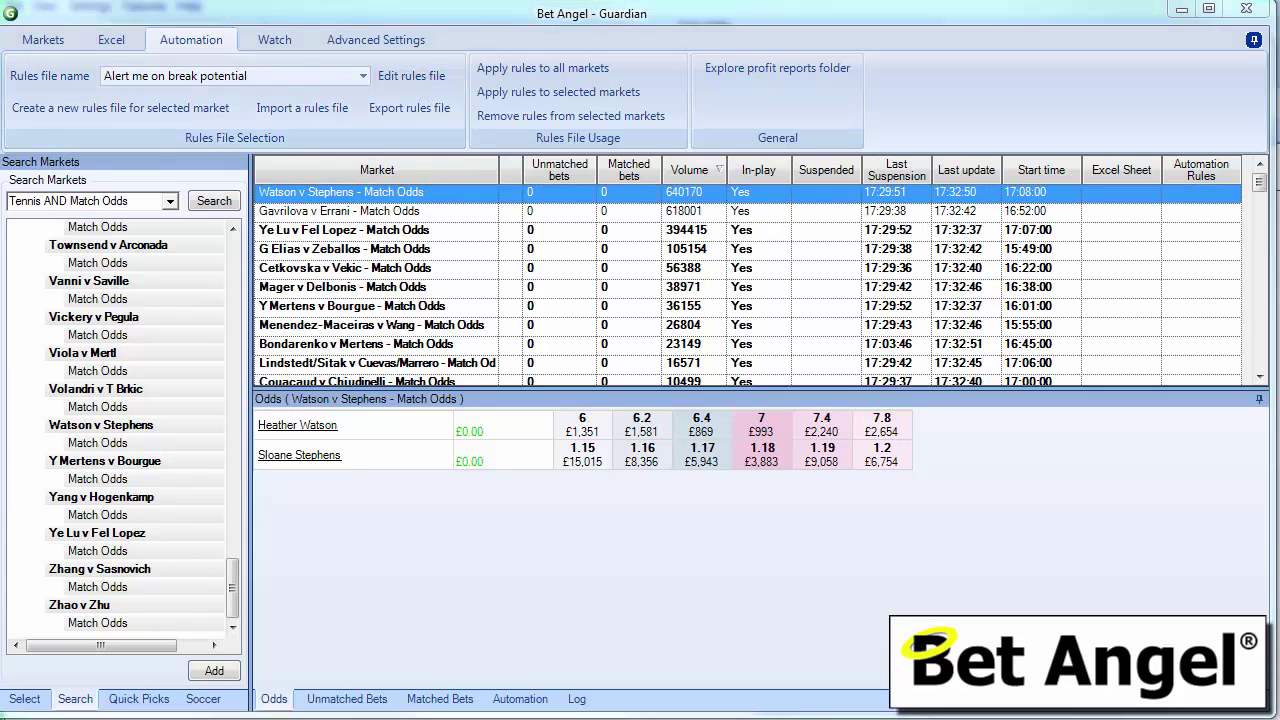
left_click_drag(796, 188, 760, 104)
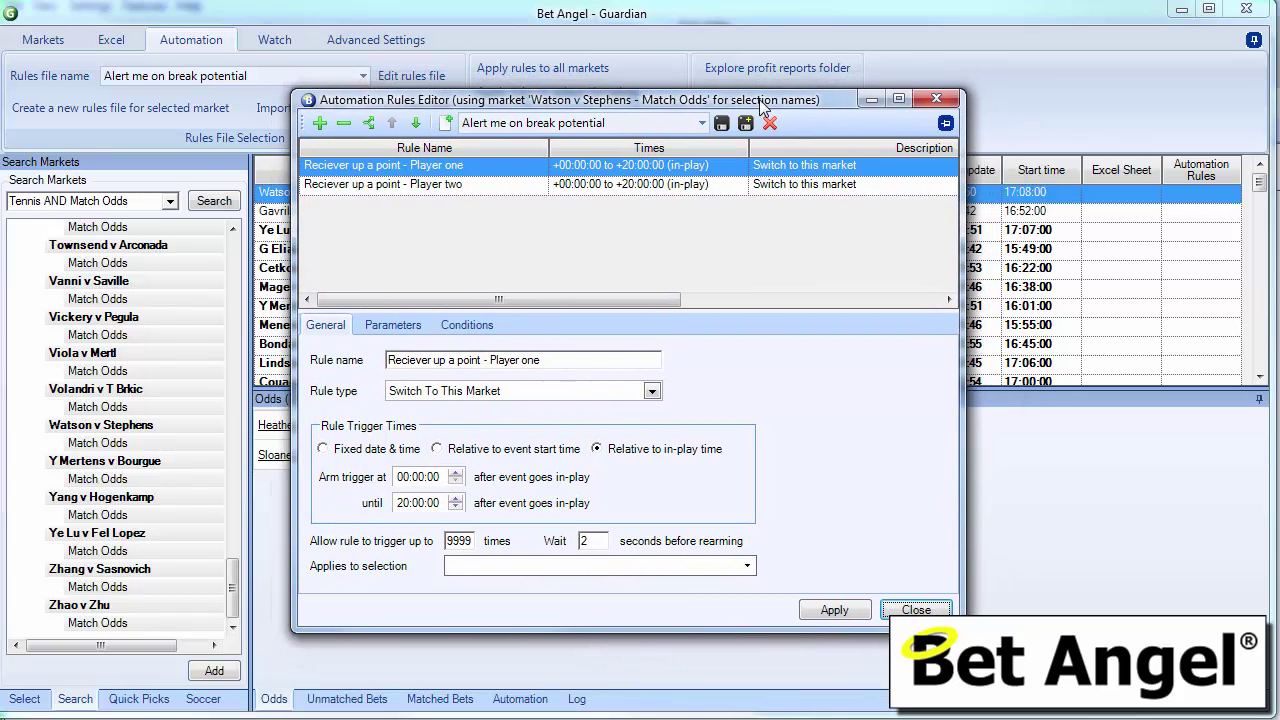
Remove the "Reciever up a point - Player two" rule from the rules file.
left_click(365, 189)
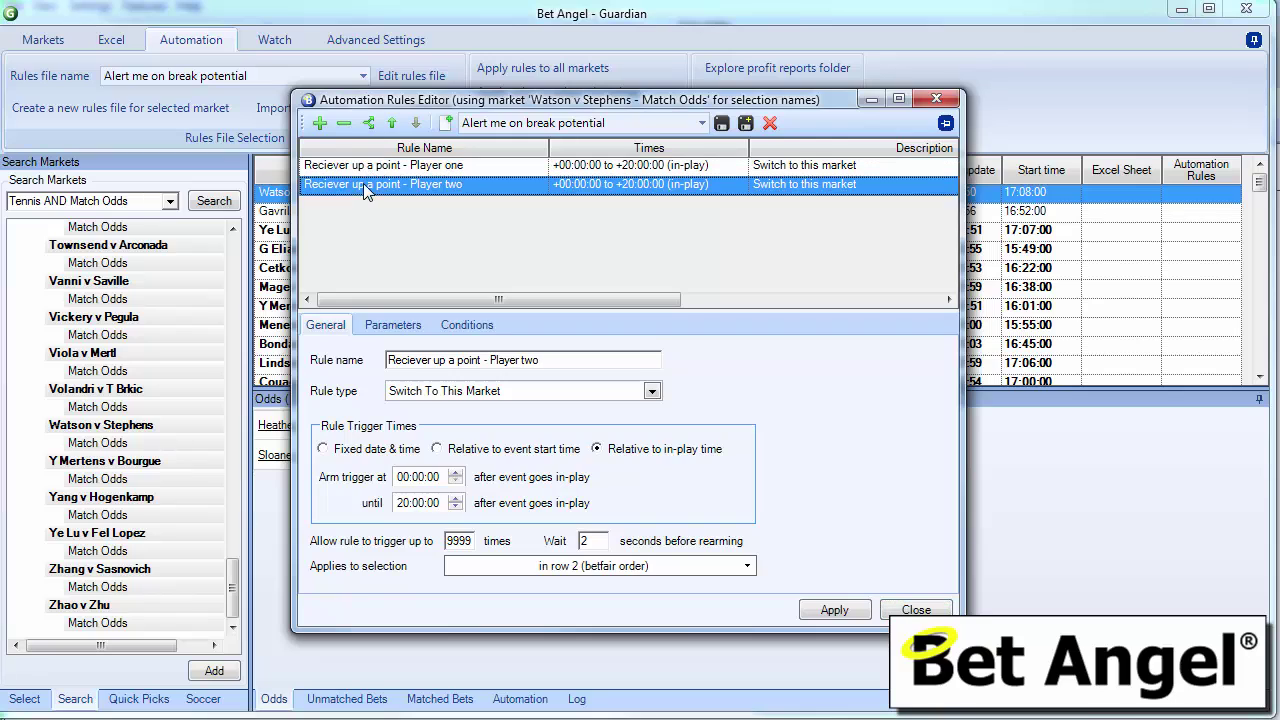
left_click(381, 170)
left_click(383, 186)
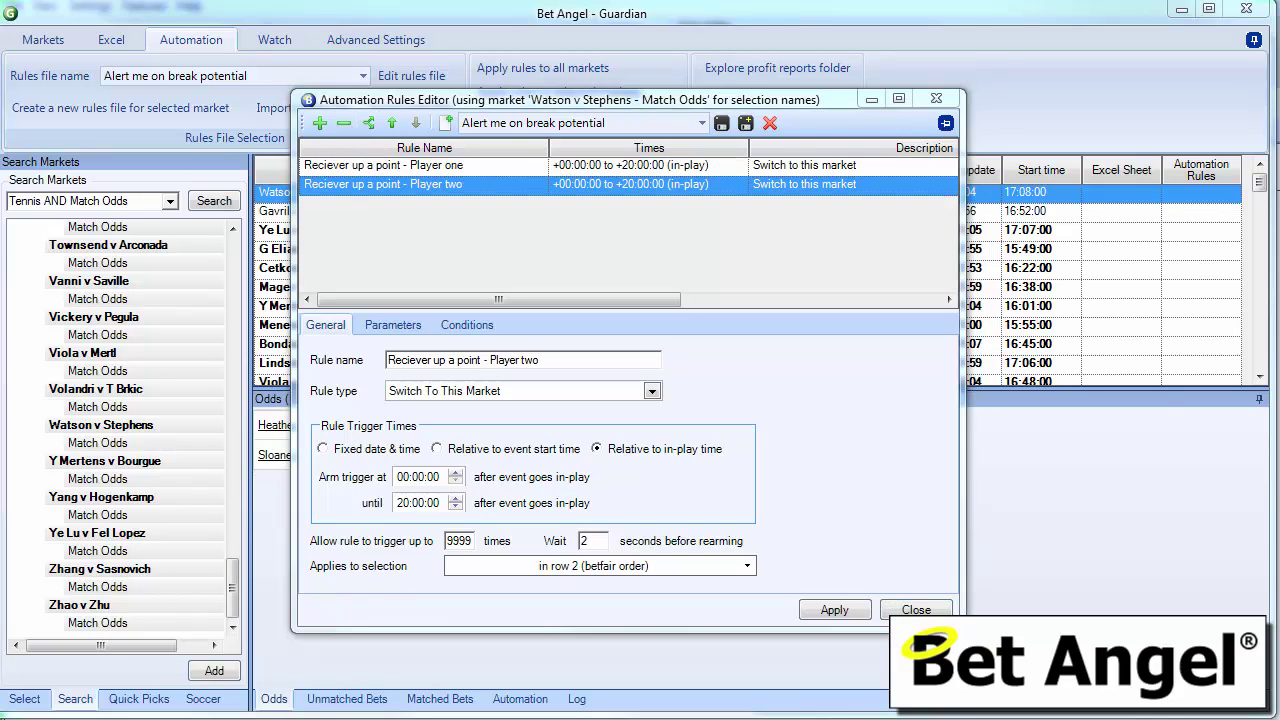
left_click(344, 122)
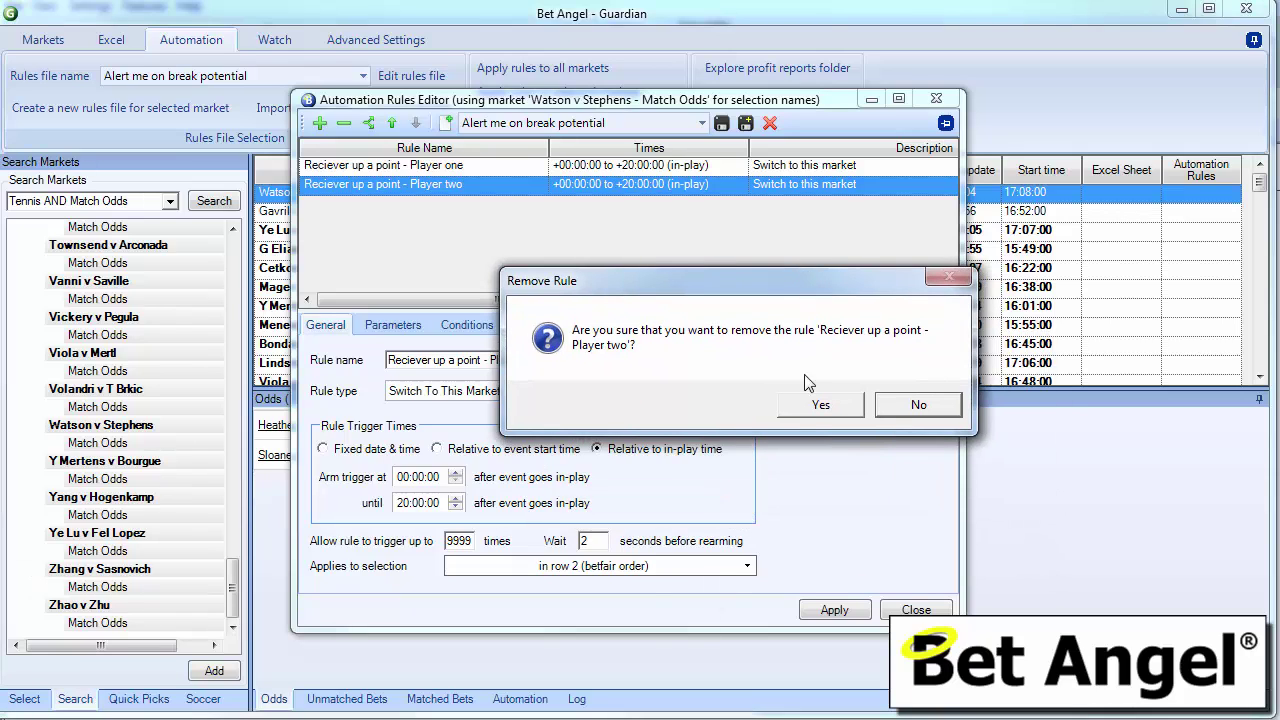
left_click(815, 406)
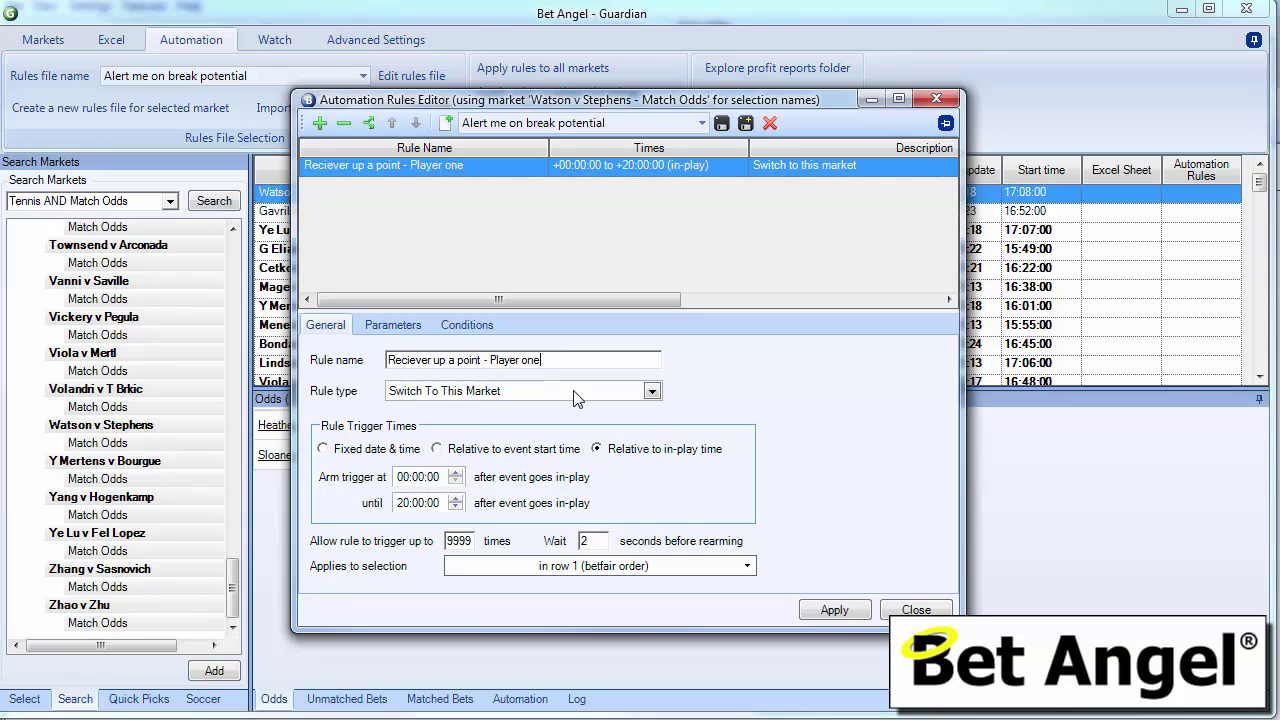
Examine the Player one rule's available rule types, its parameters, and its relative score and serving conditions.
left_click(651, 391)
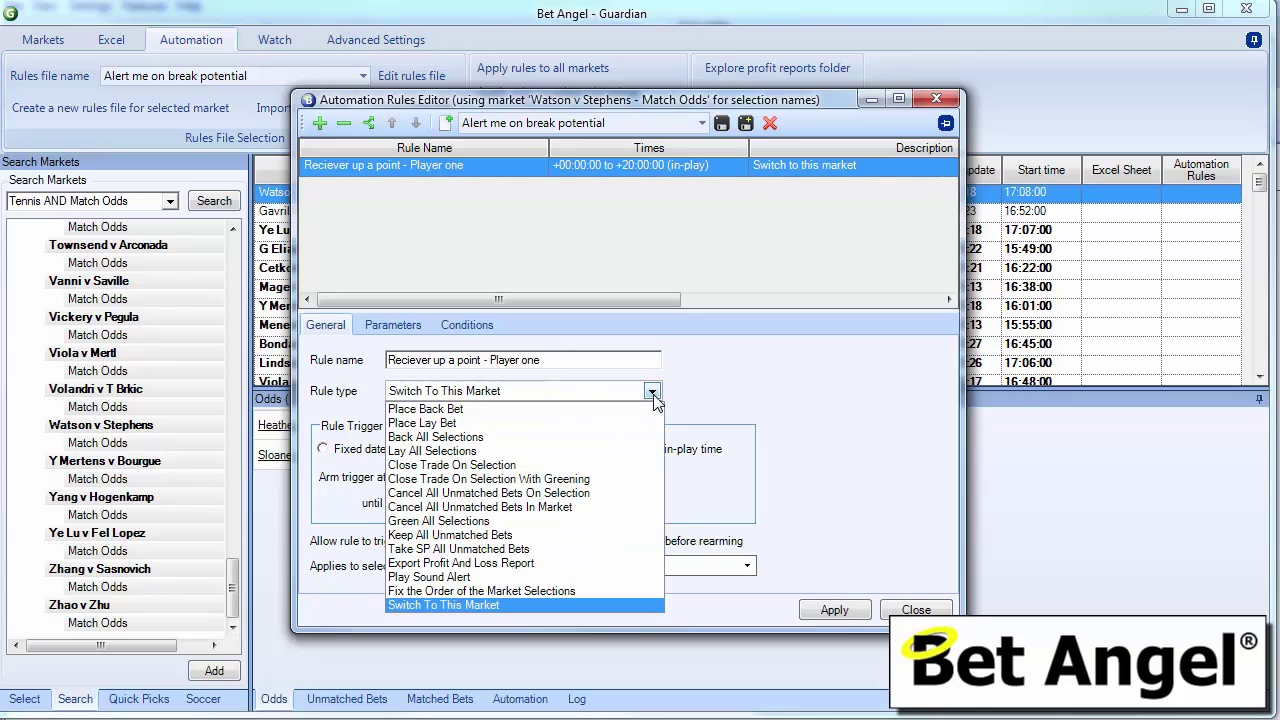
left_click(531, 606)
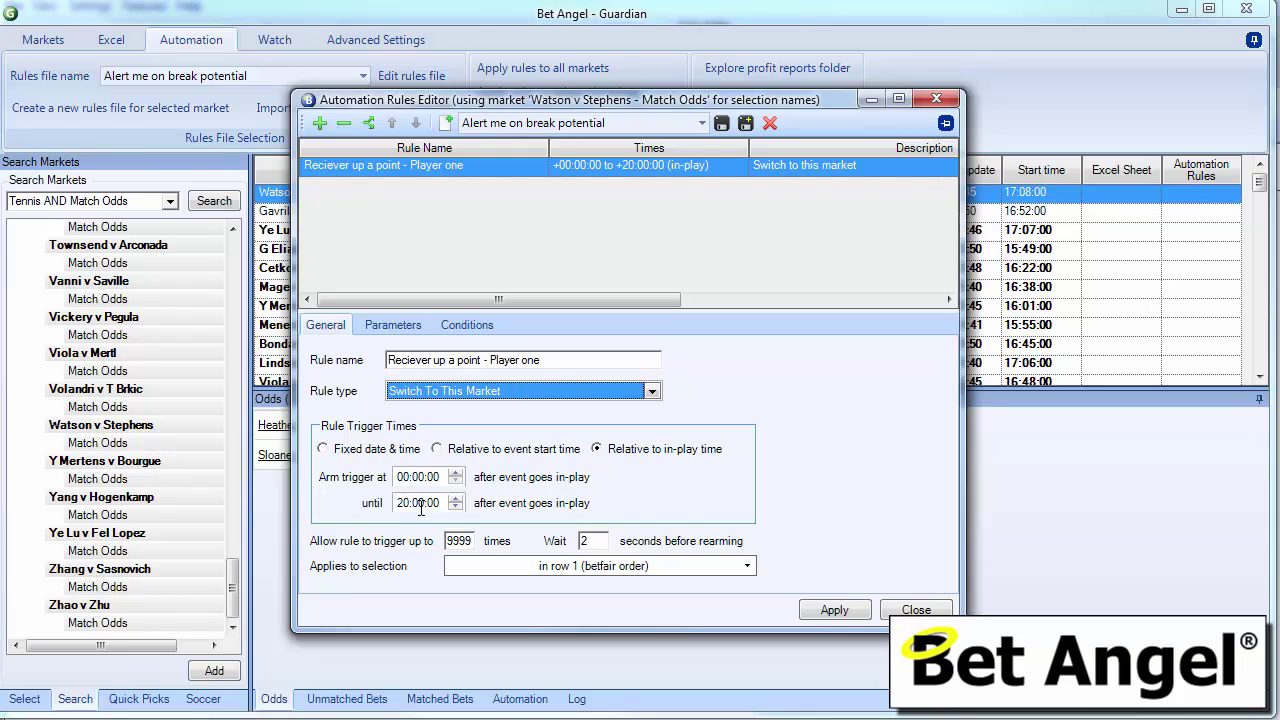
left_click(396, 326)
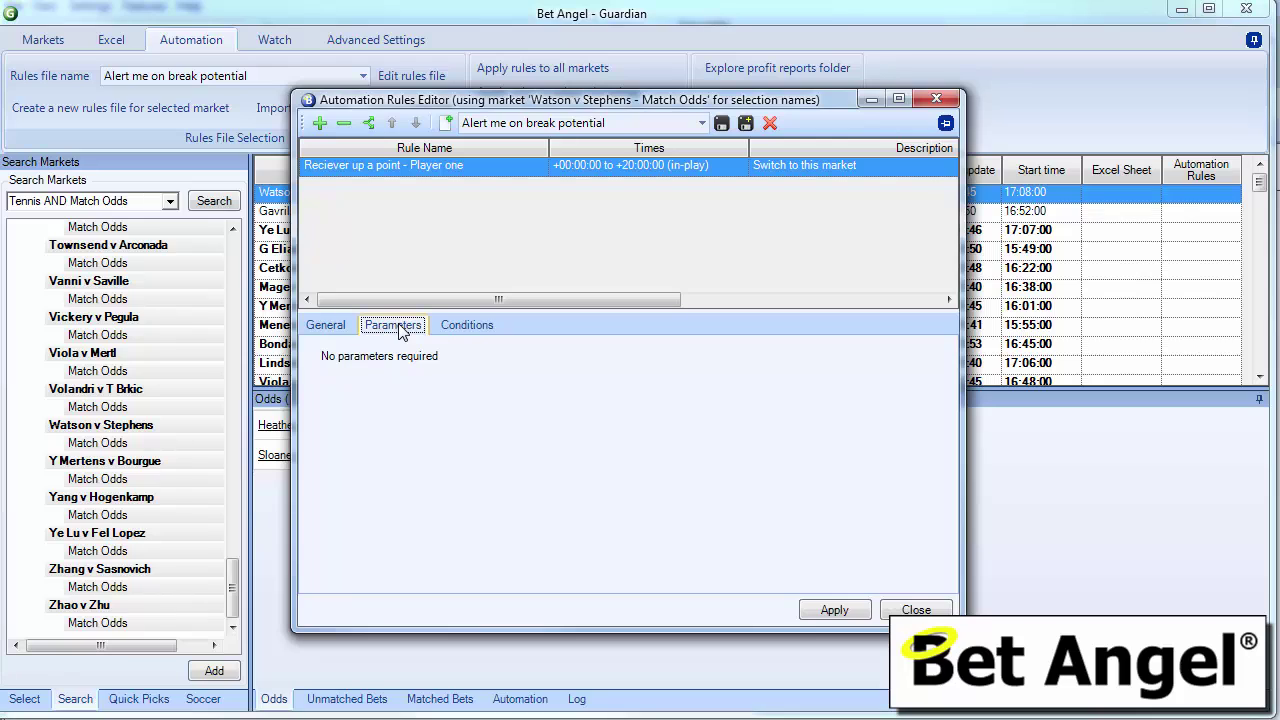
left_click(454, 326)
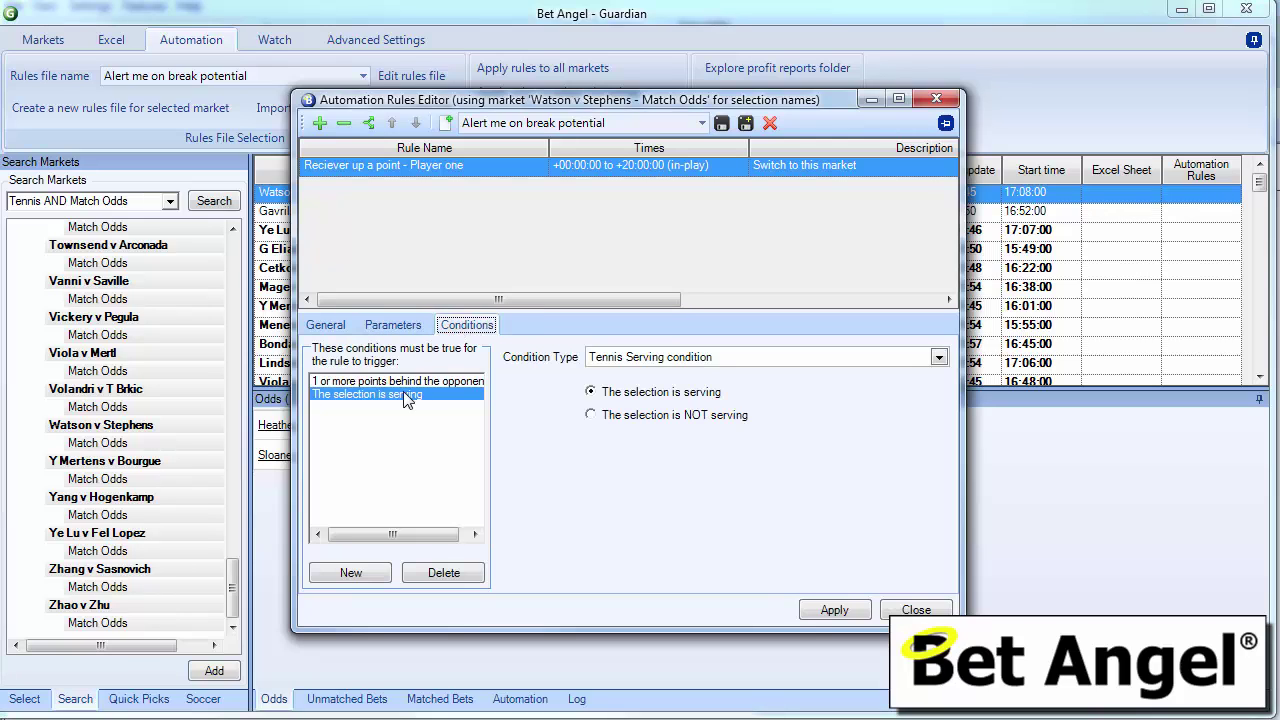
left_click(390, 381)
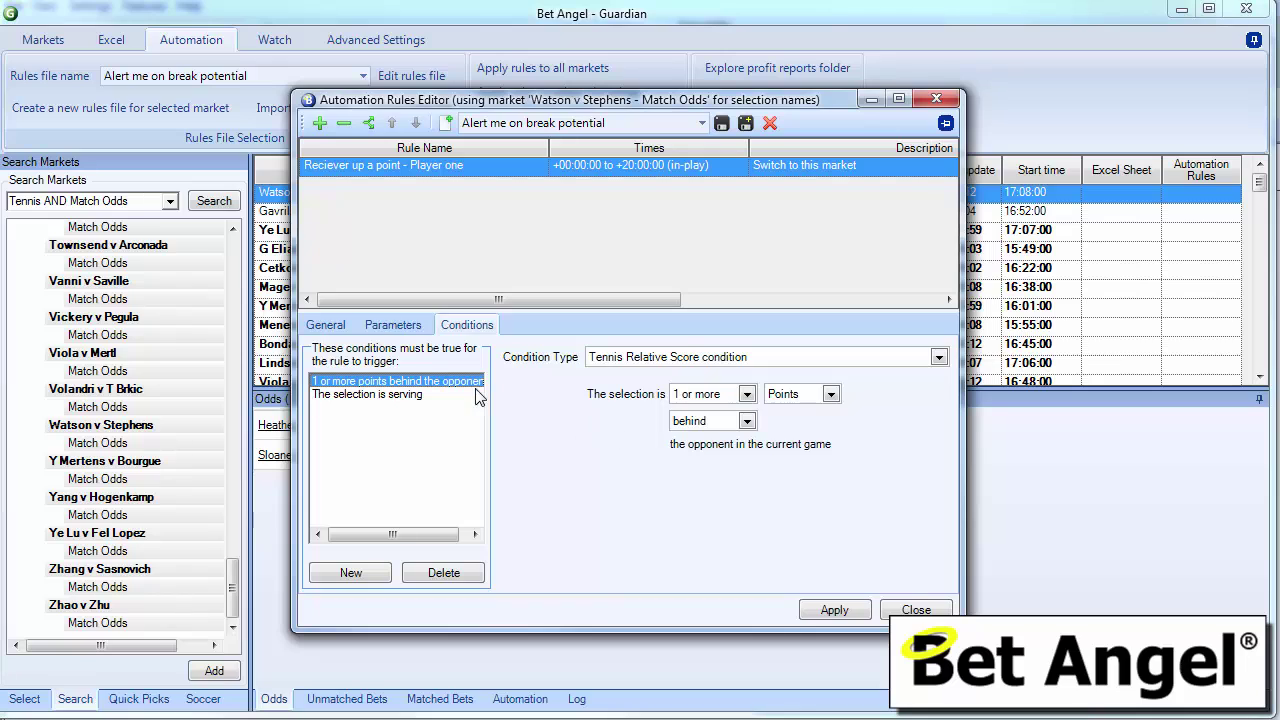
left_click(421, 399)
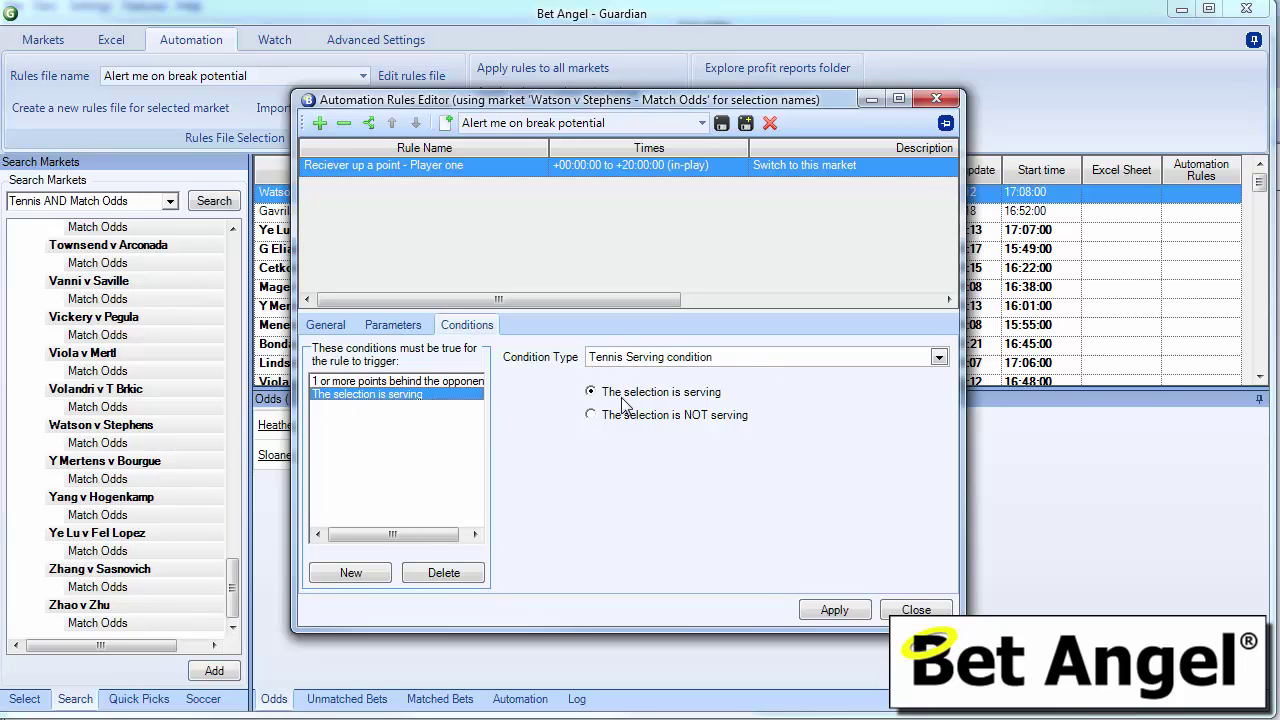
left_click(404, 384)
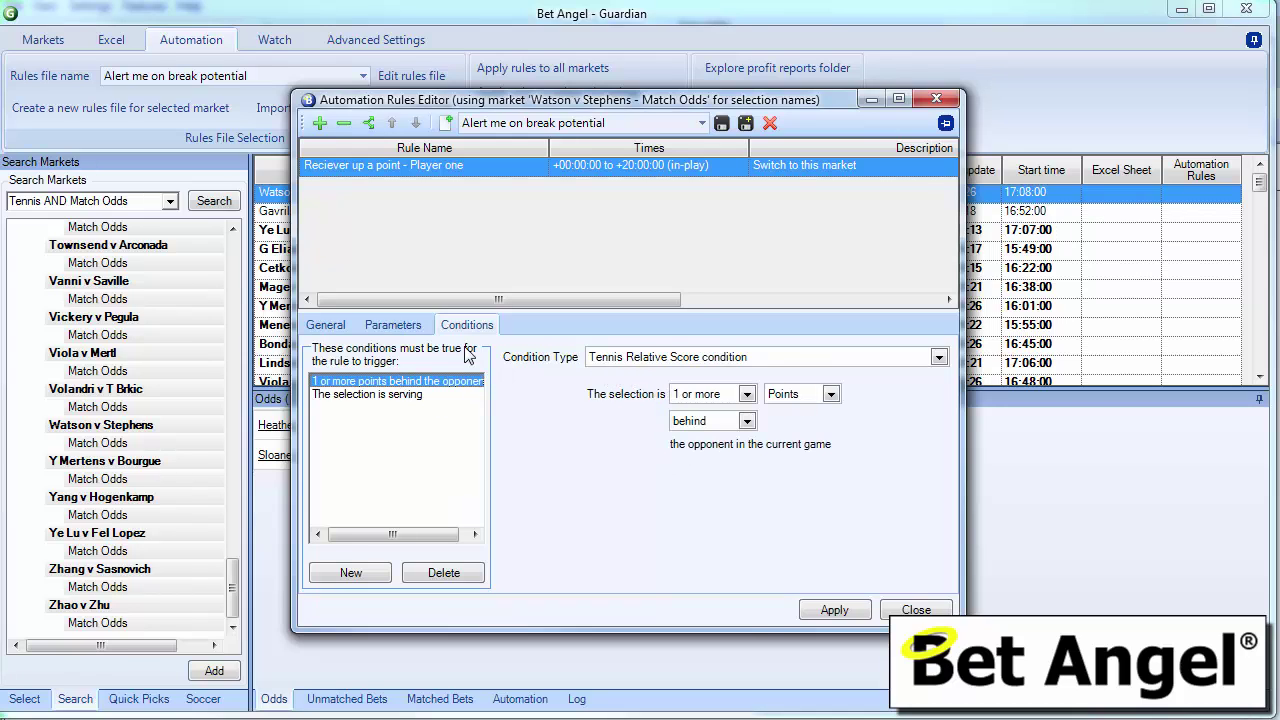
left_click(327, 326)
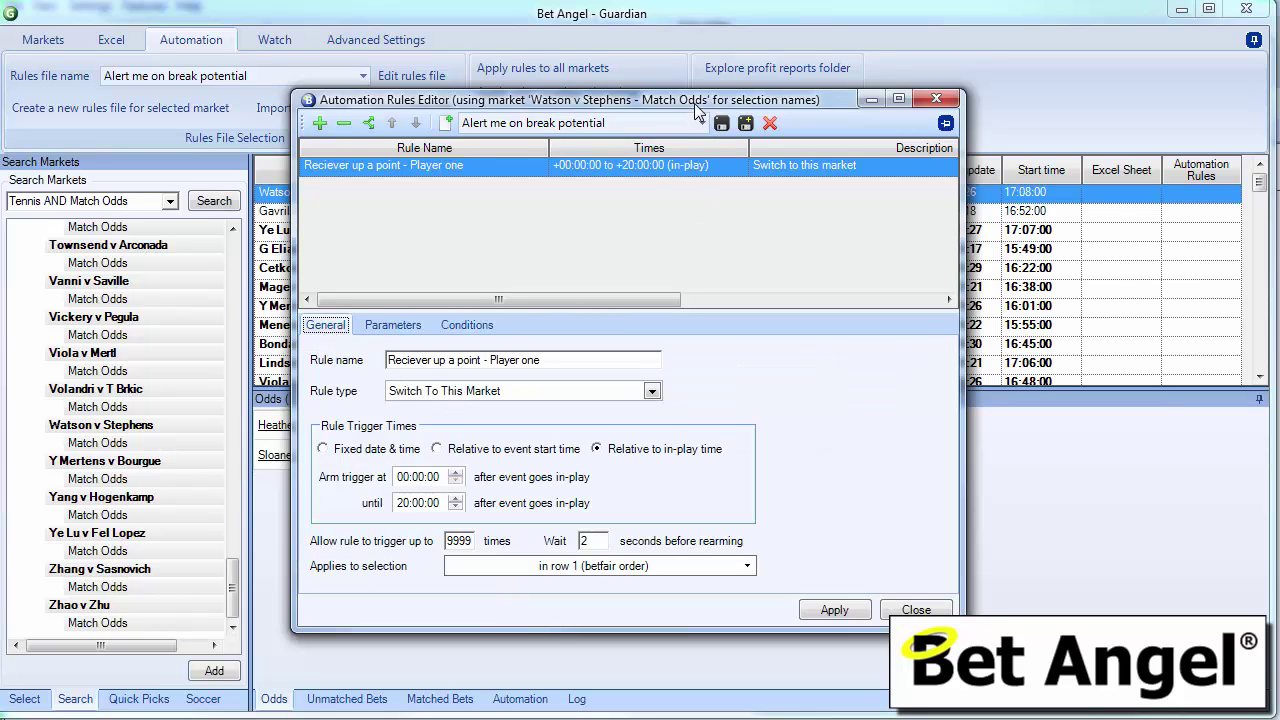
Change the Player one rule's type to Play Sound Alert and check which sound file it uses.
left_click_drag(697, 104, 1279, 104)
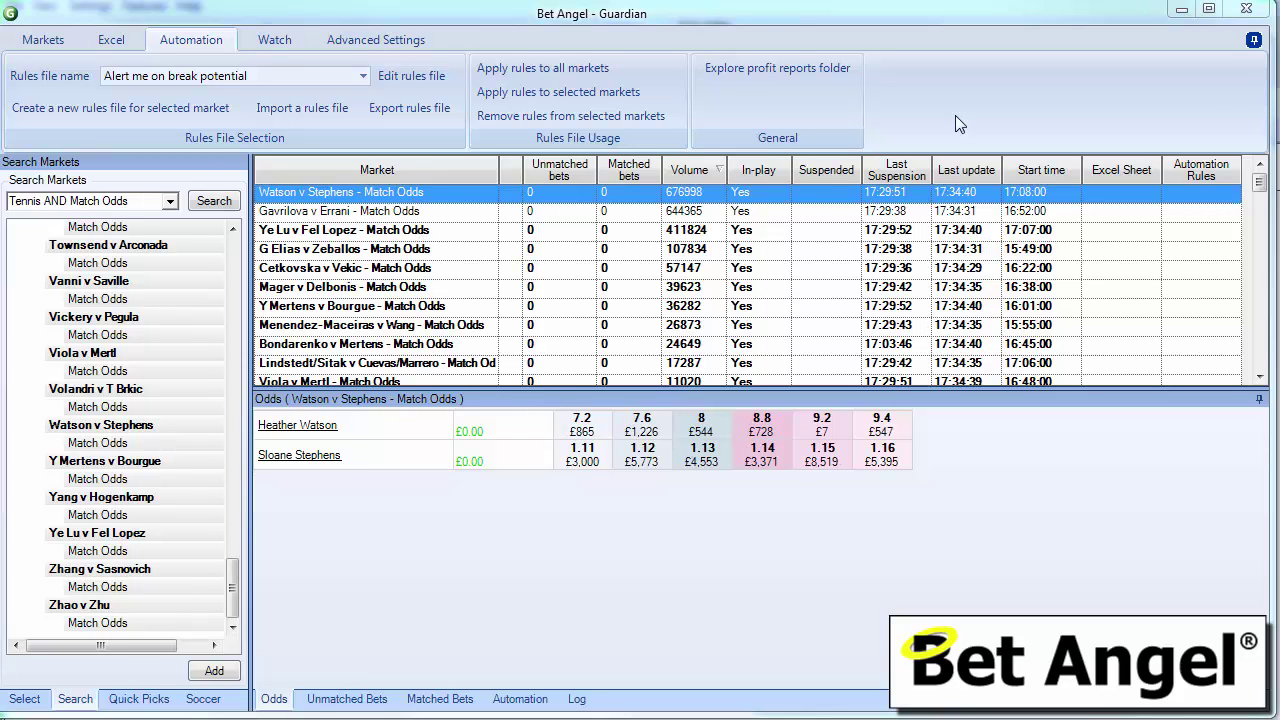
left_click(411, 76)
left_click_drag(1121, 109, 517, 80)
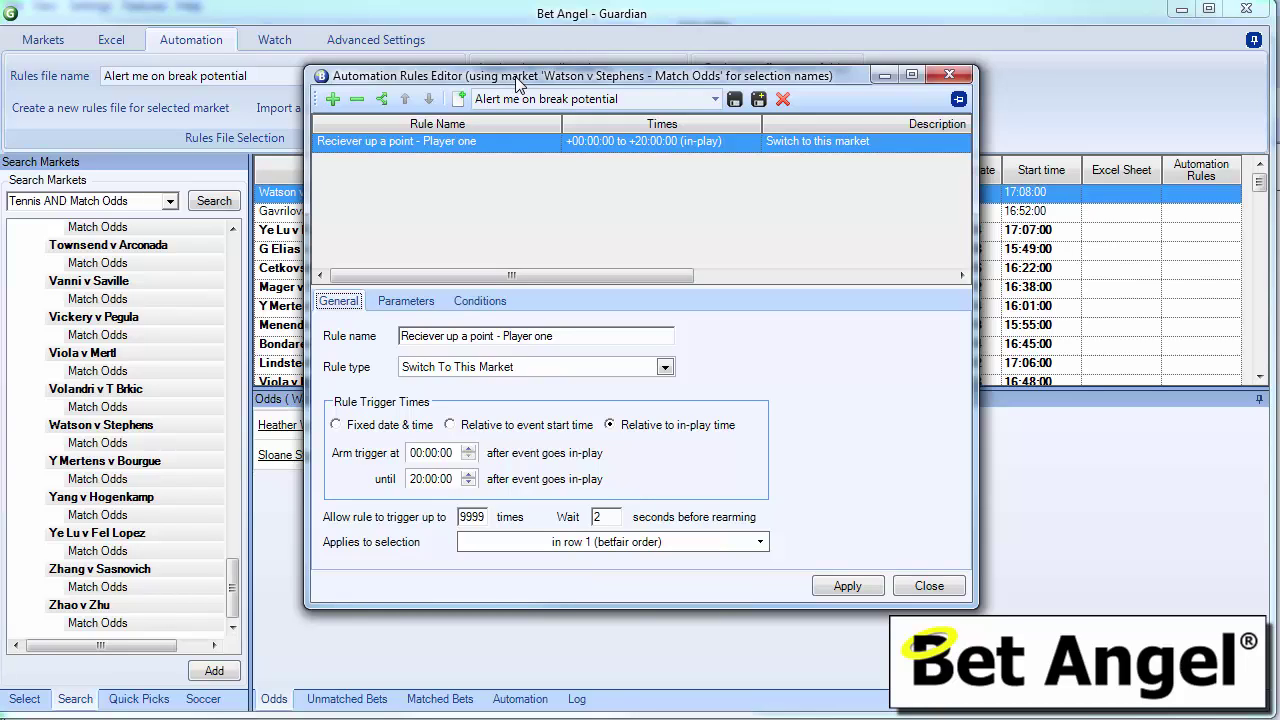
left_click(517, 368)
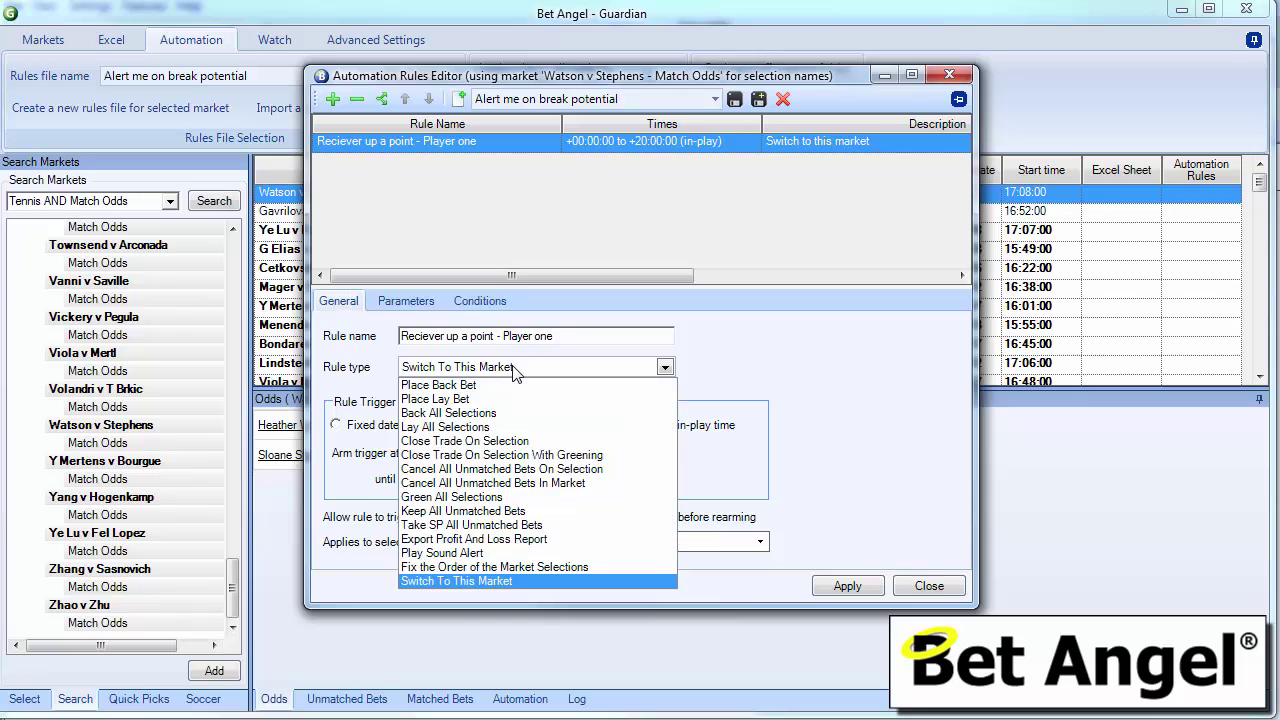
left_click(445, 553)
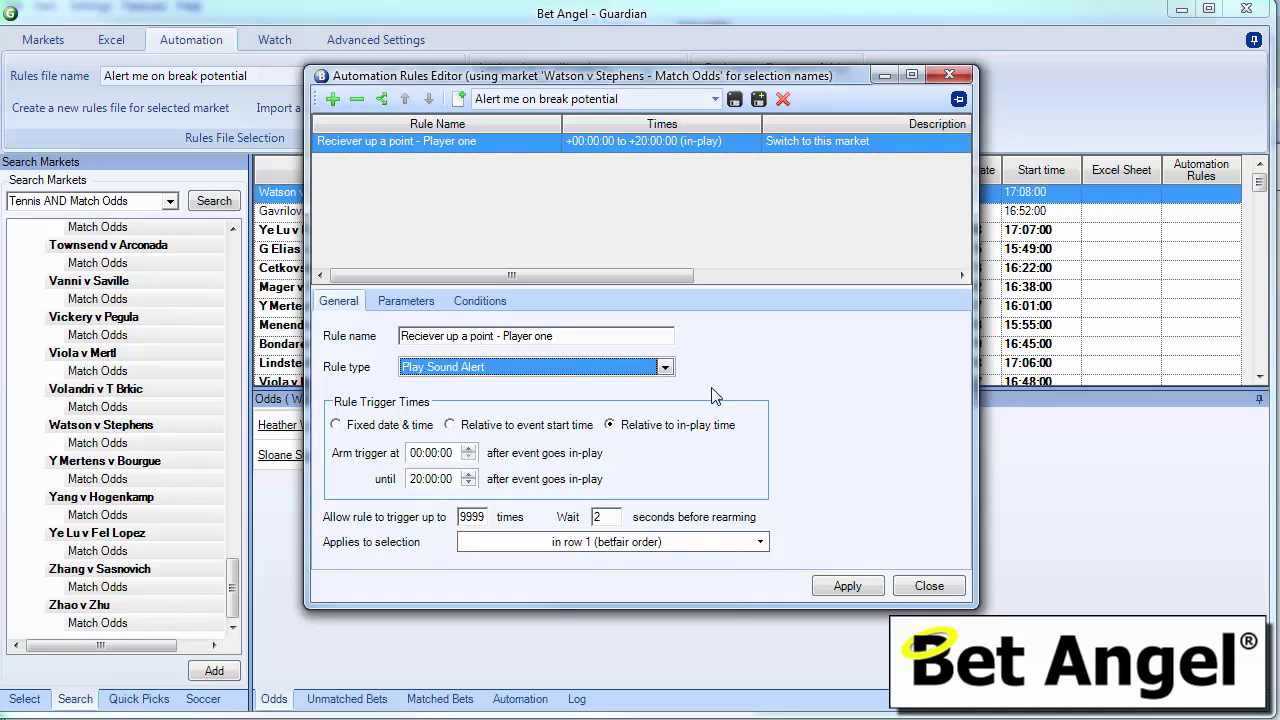
left_click(406, 300)
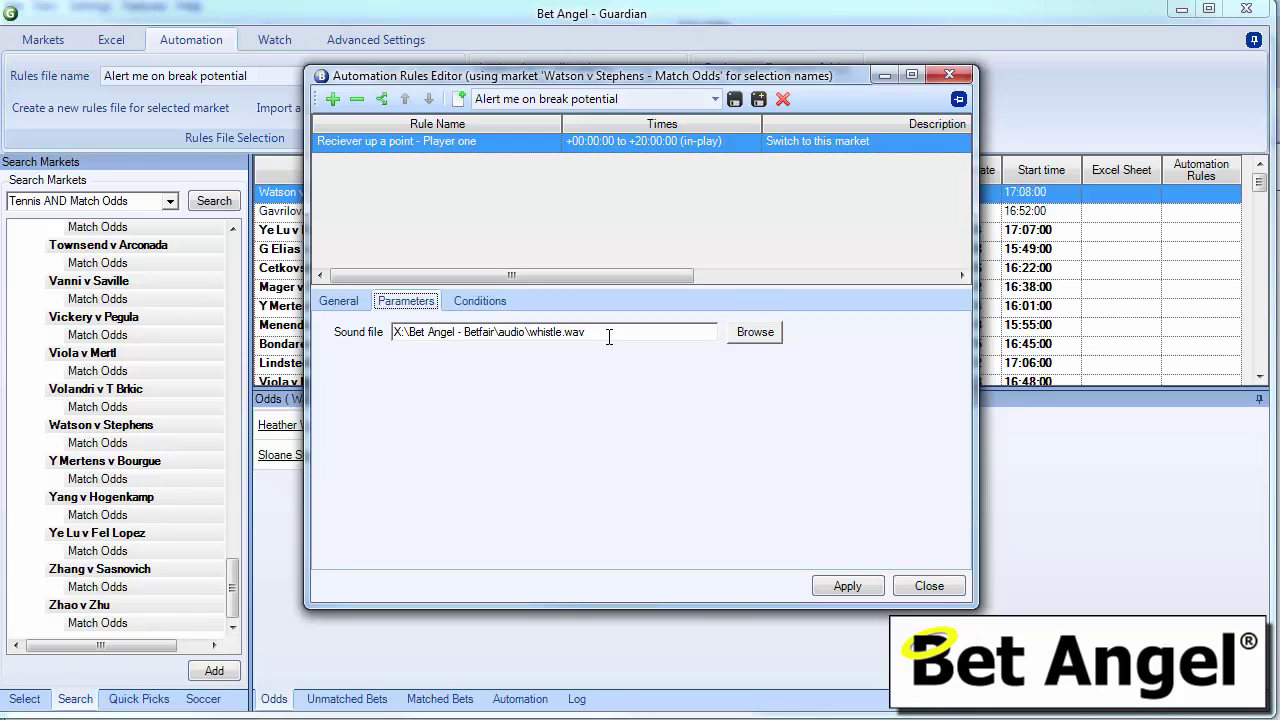
Check the Player one rule's two tennis conditions and duplicate the rule, applying its modifications.
left_click(480, 301)
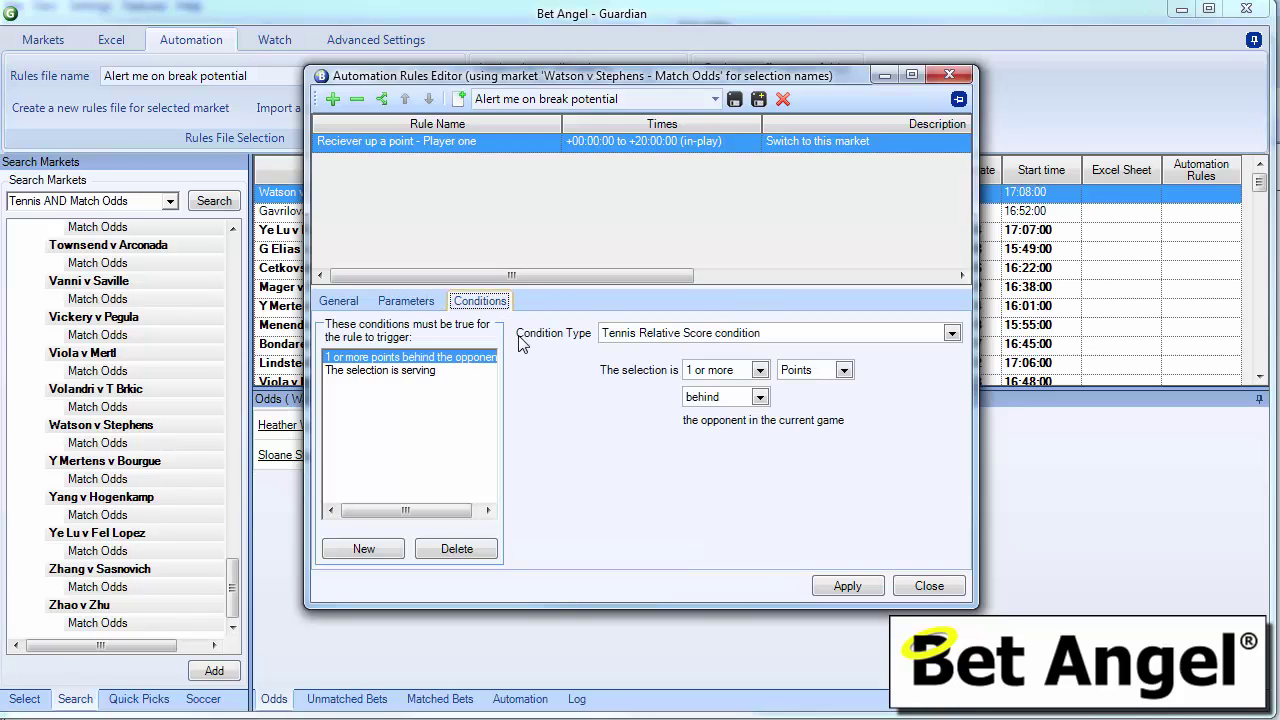
left_click(402, 372)
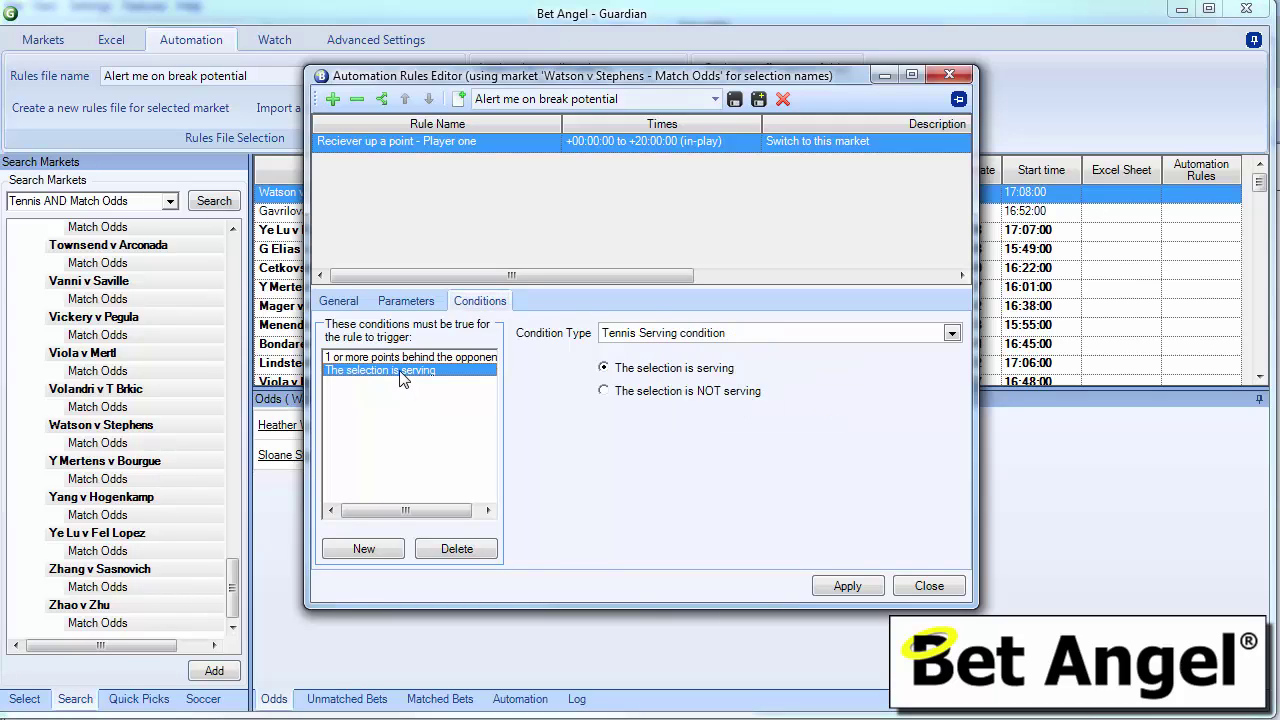
left_click(400, 358)
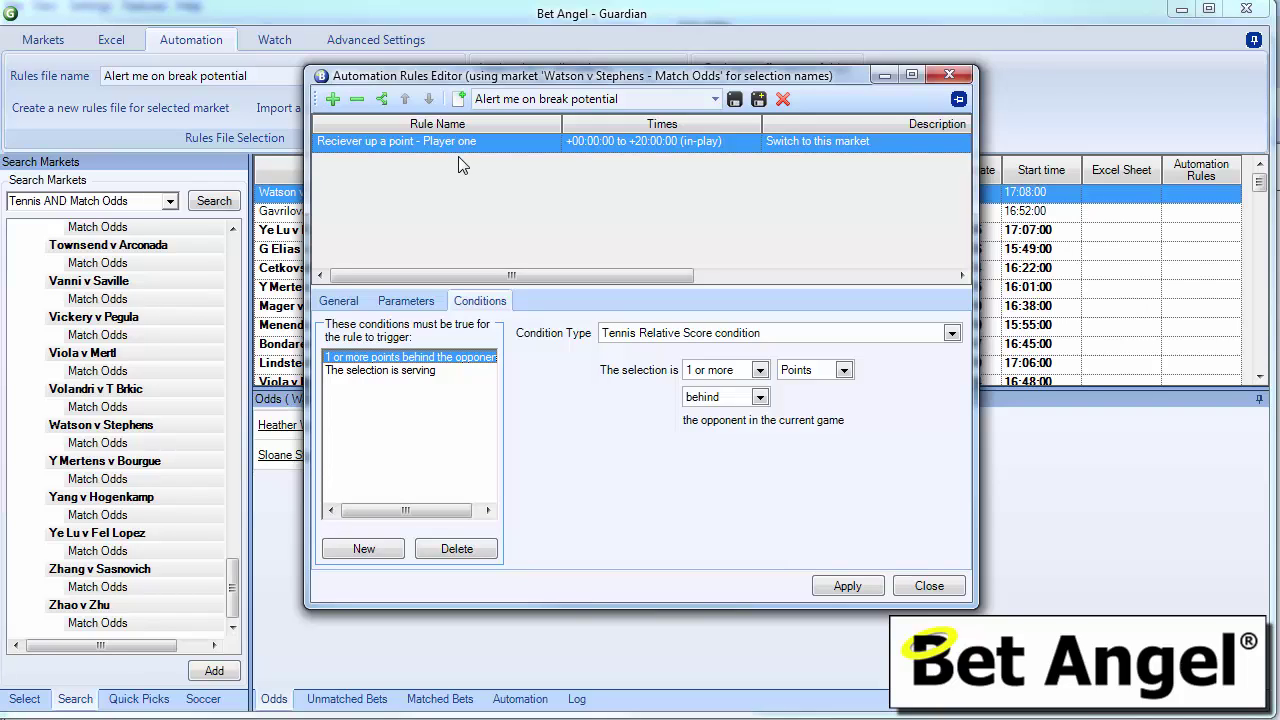
left_click(382, 99)
left_click_drag(707, 213, 716, 198)
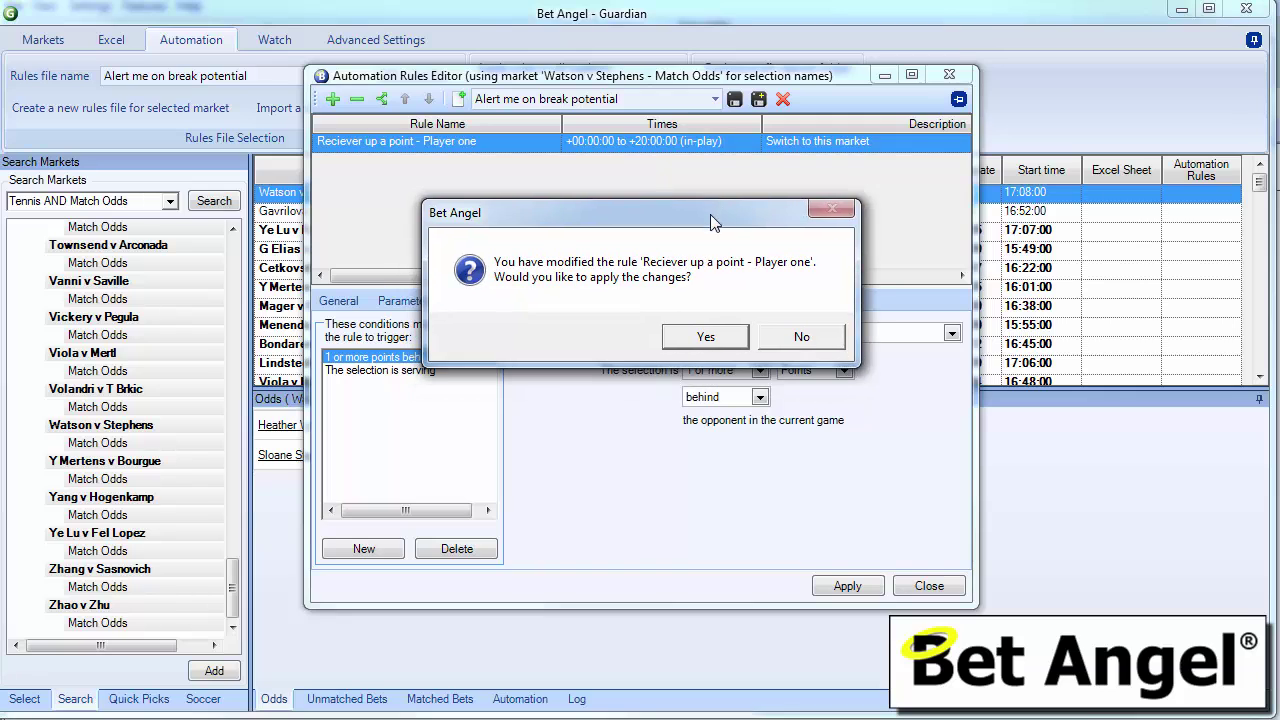
left_click(694, 338)
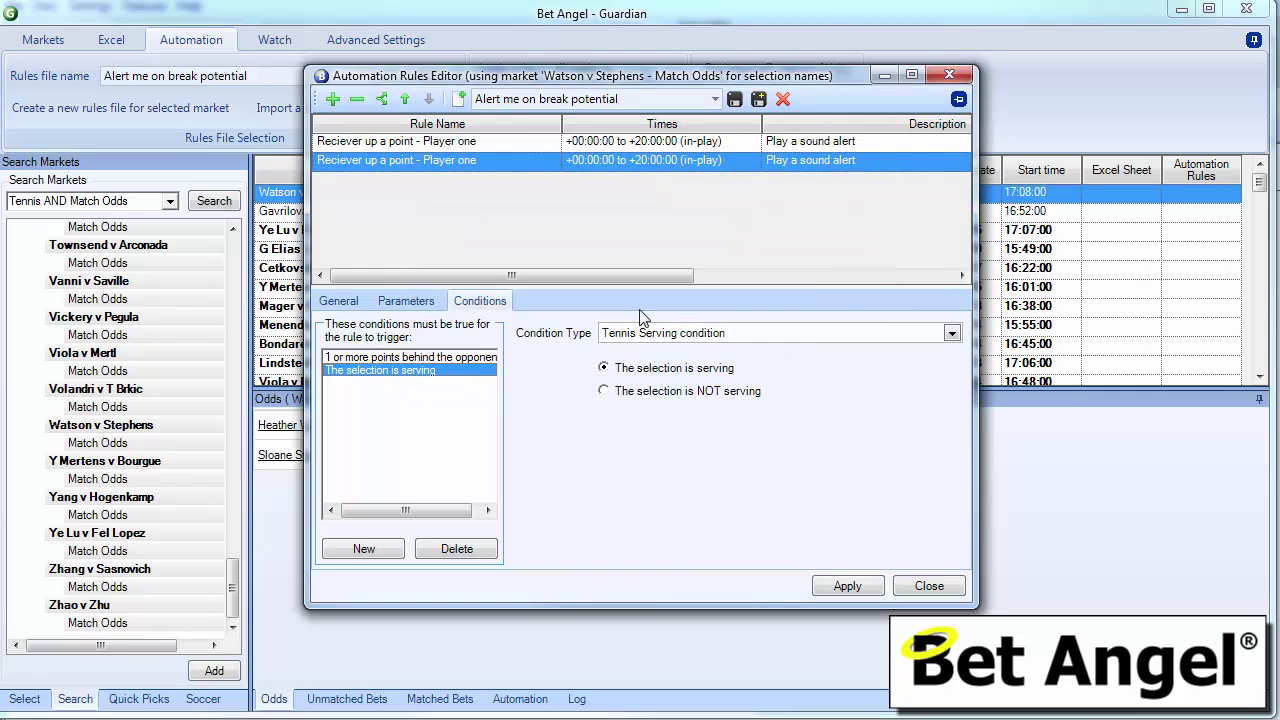
Rename the duplicate rule "Reciever up a point - Player two" and apply it to the selection at row index 2 (betfair order).
left_click(360, 305)
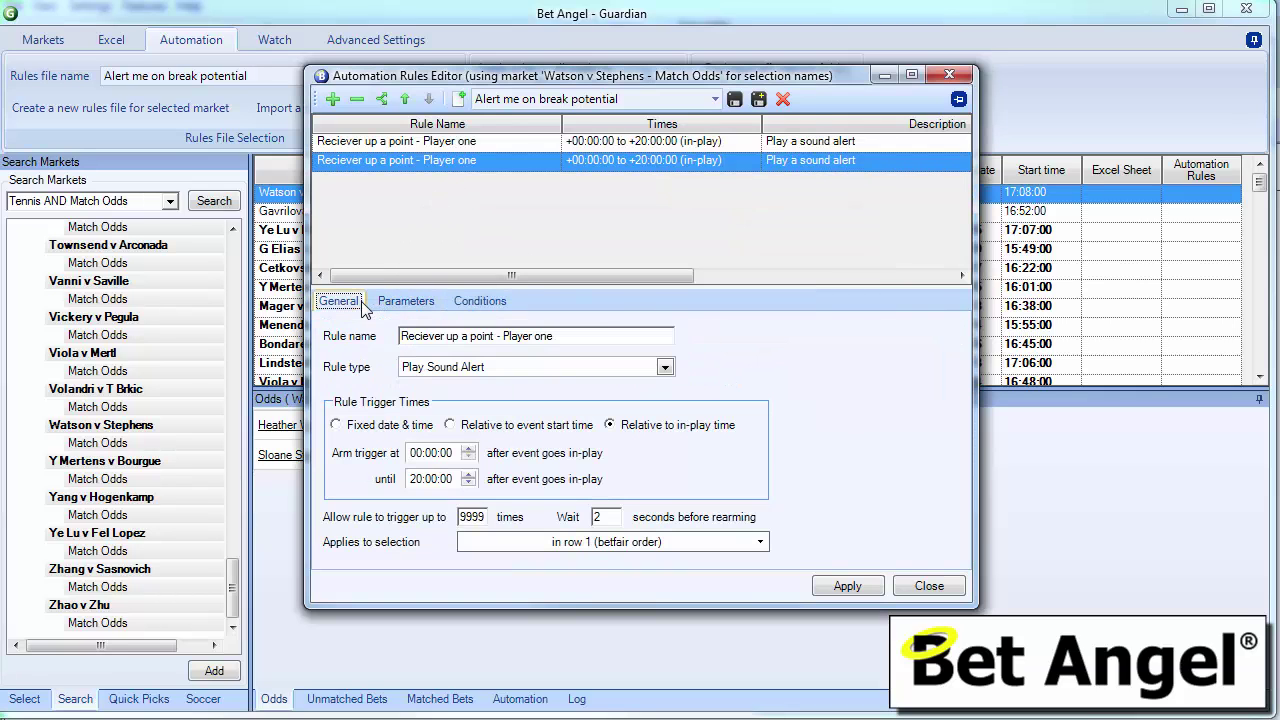
double_click(545, 336)
type("two")
left_click(634, 549)
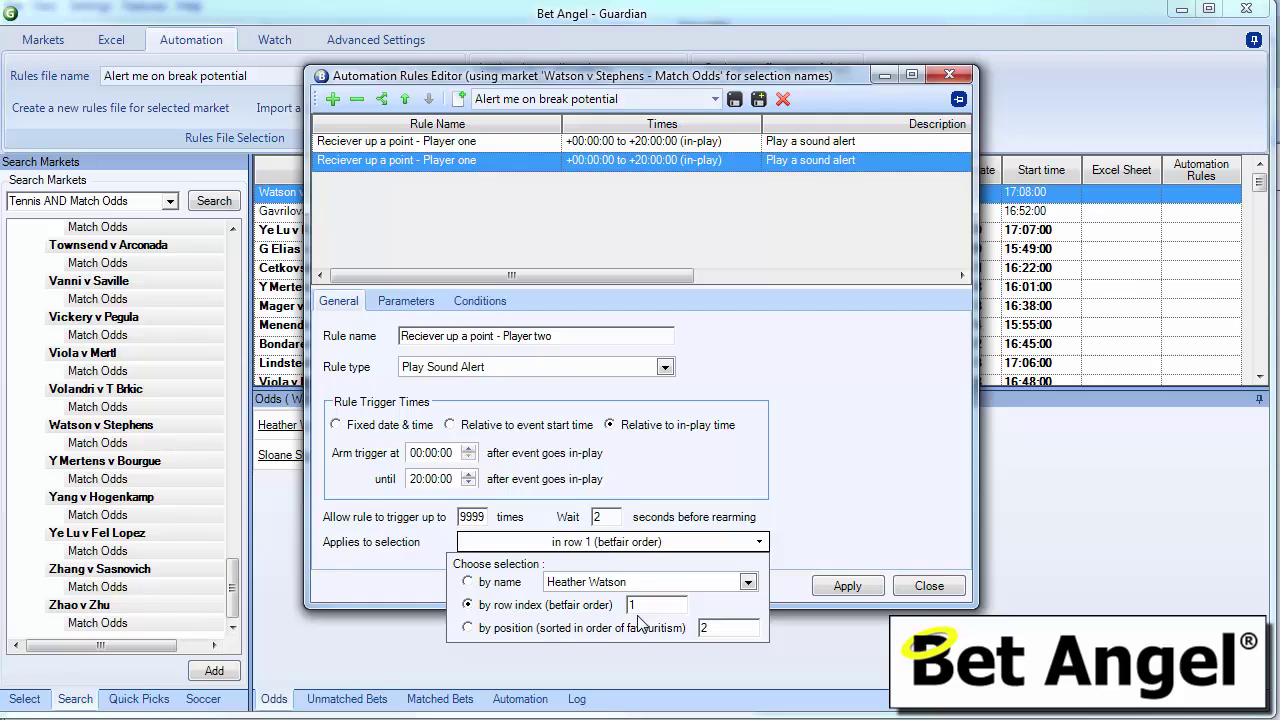
left_click_drag(658, 607, 589, 604)
type("2")
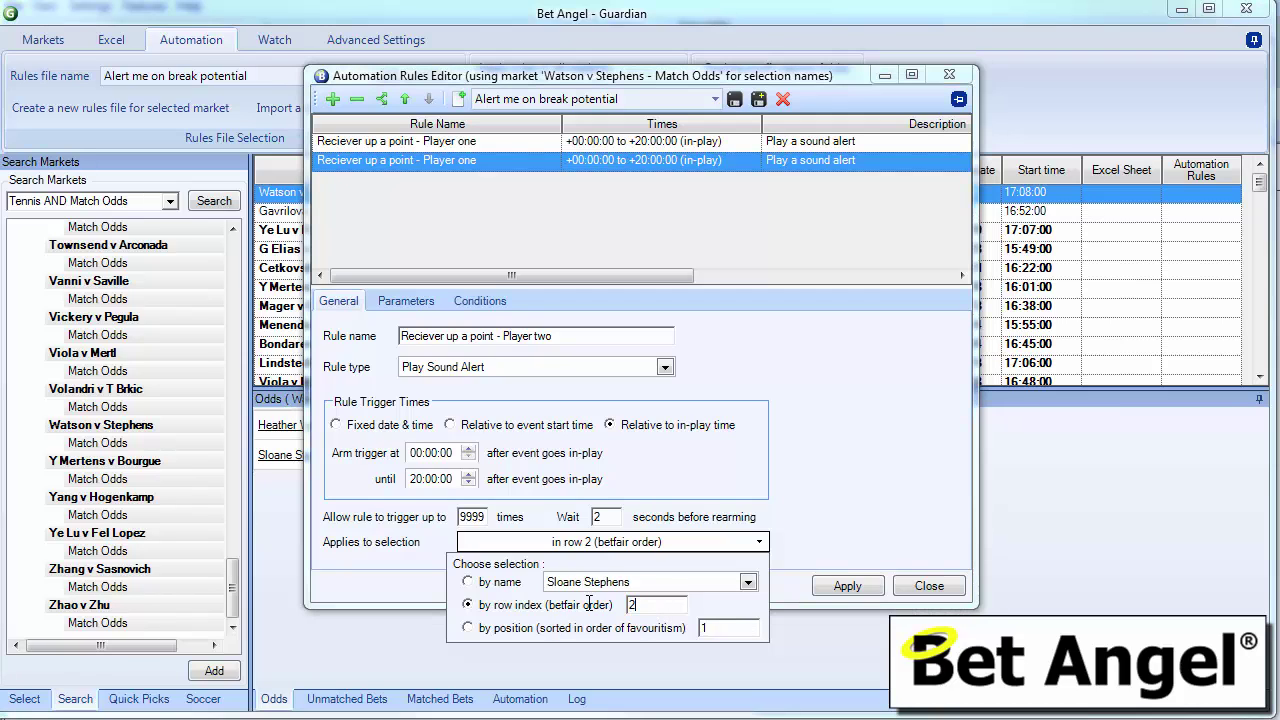
left_click(862, 585)
left_click(862, 586)
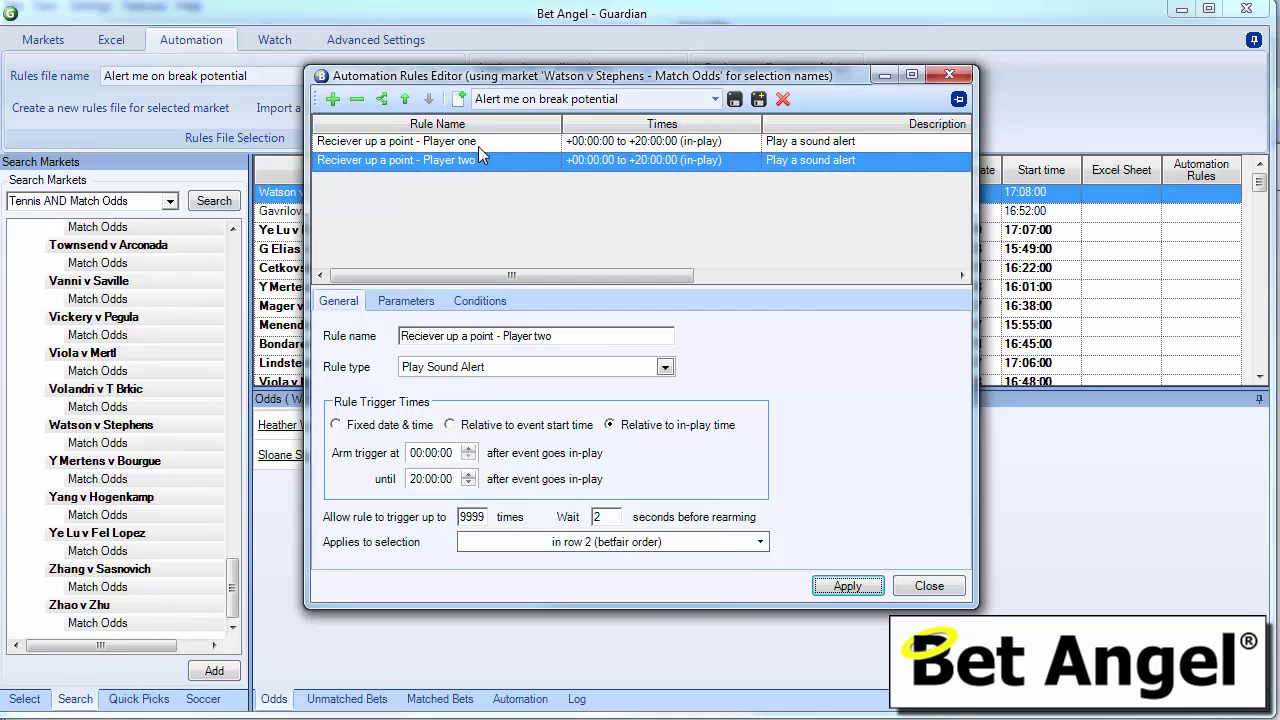
Review the Player two rule's conditions and set its rule type to Switch To This Market.
left_click(470, 300)
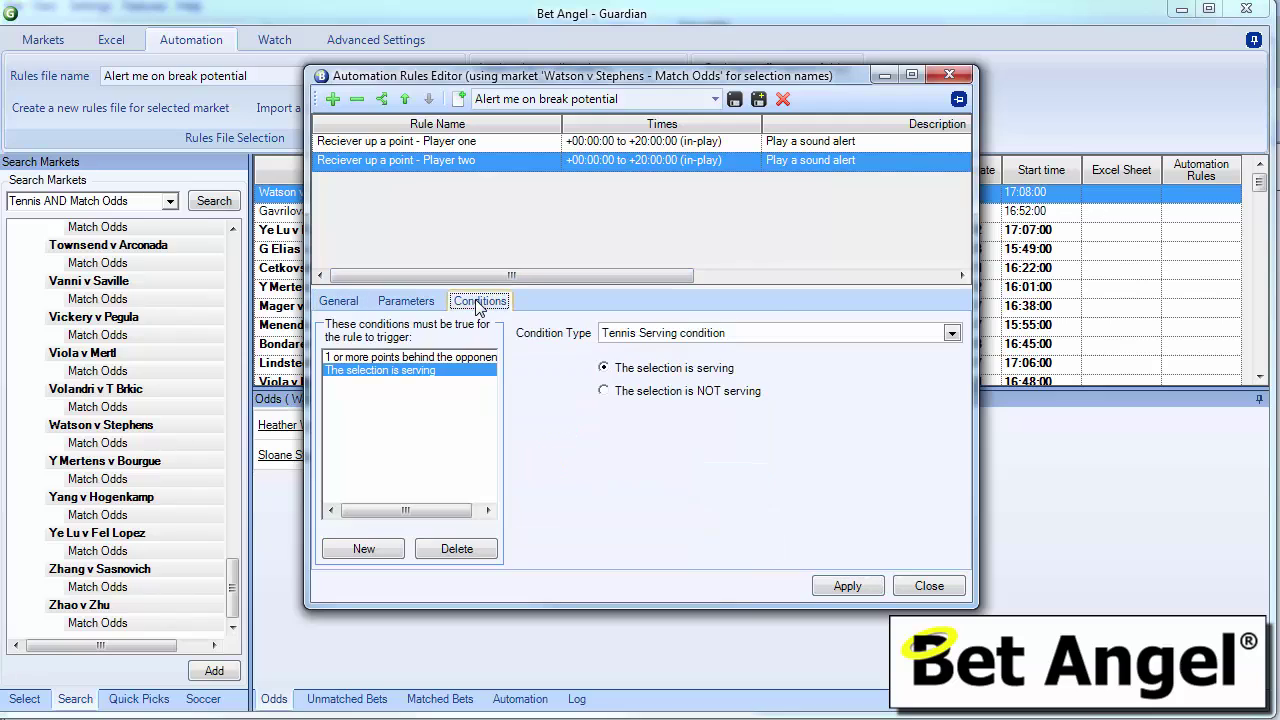
left_click(408, 359)
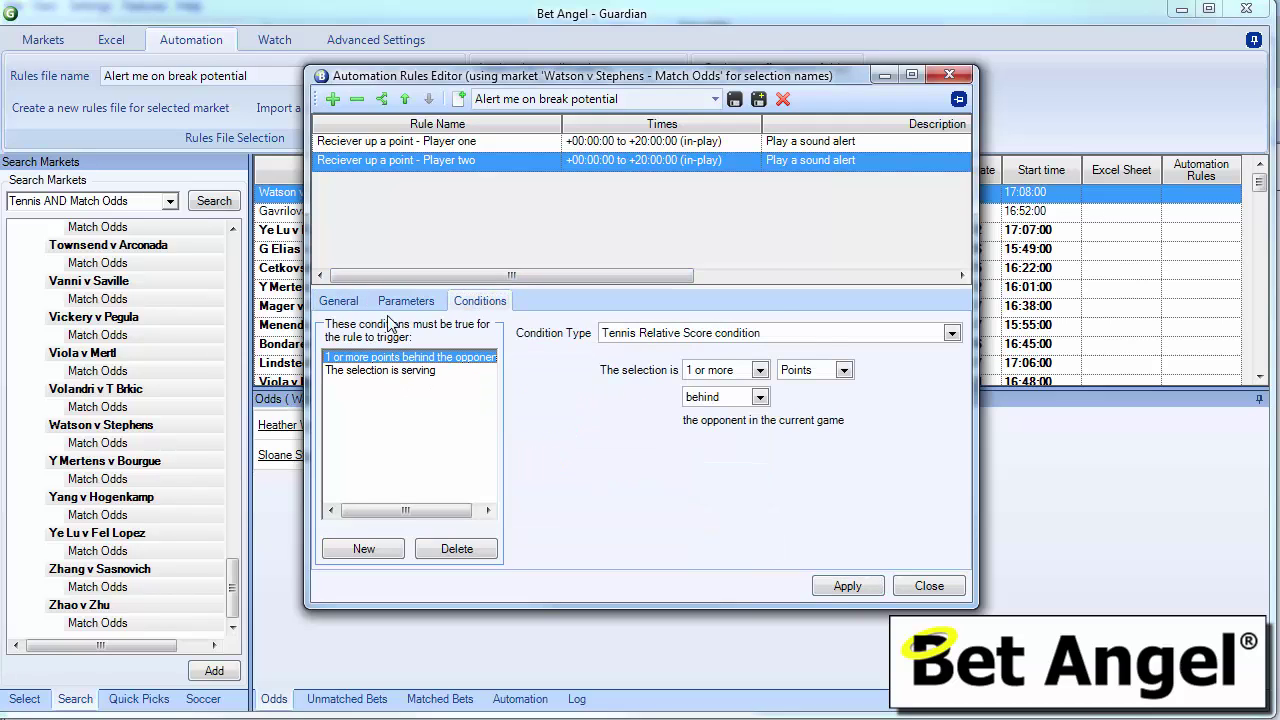
left_click(330, 300)
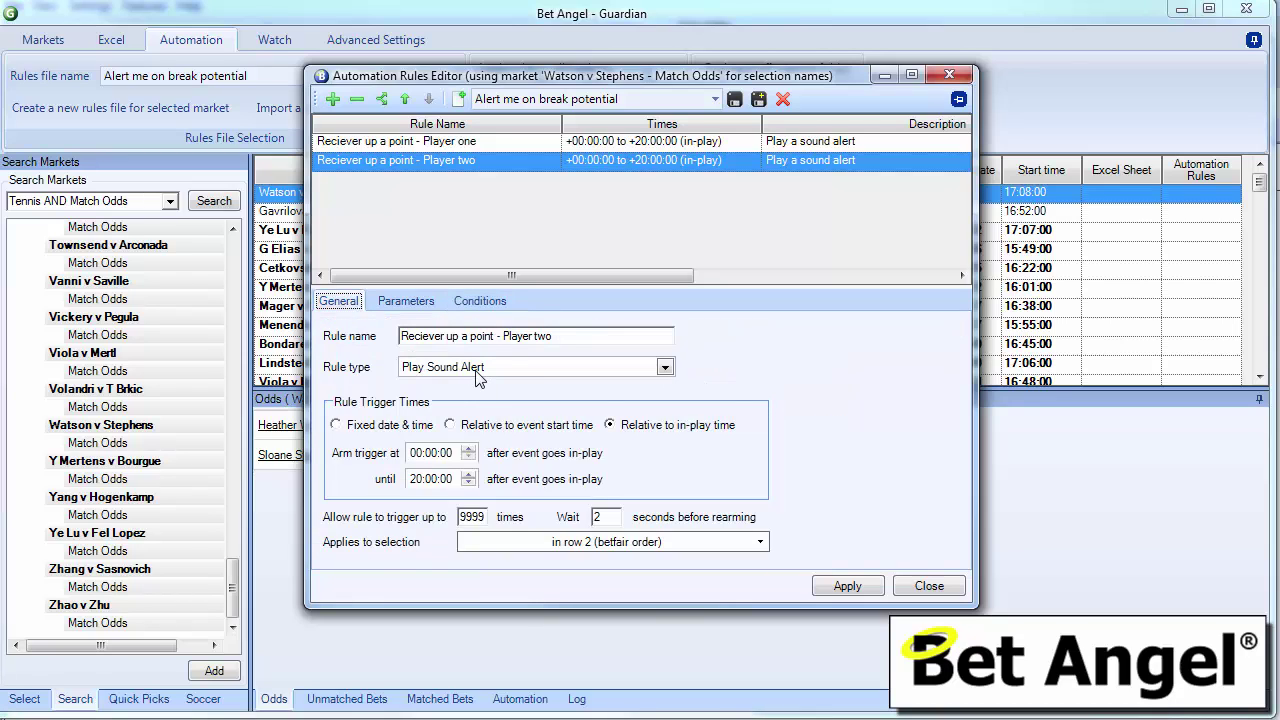
left_click(478, 367)
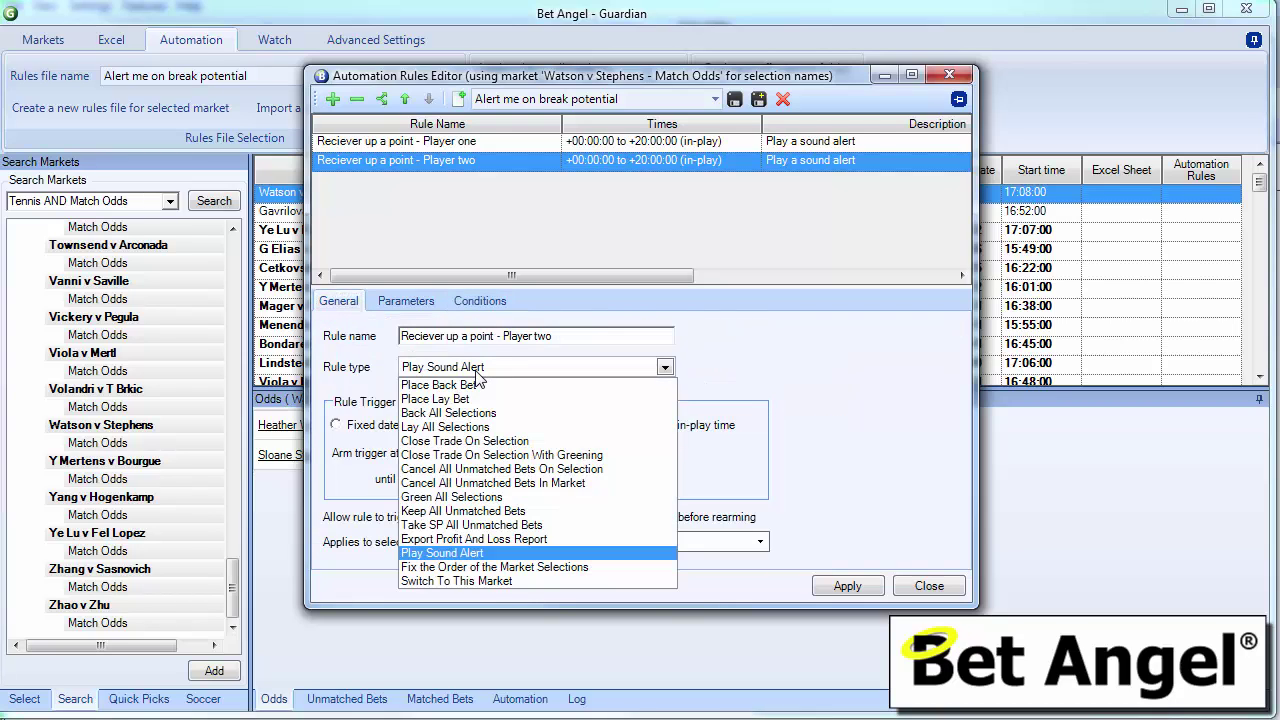
left_click(497, 581)
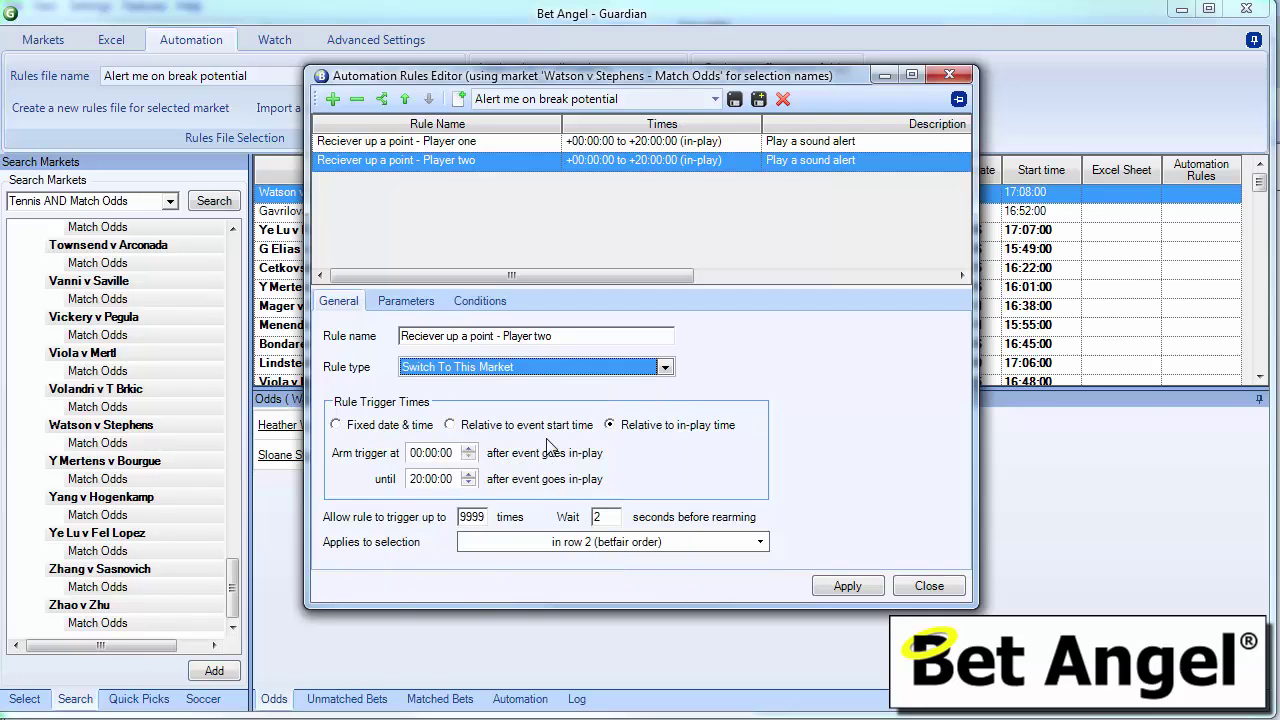